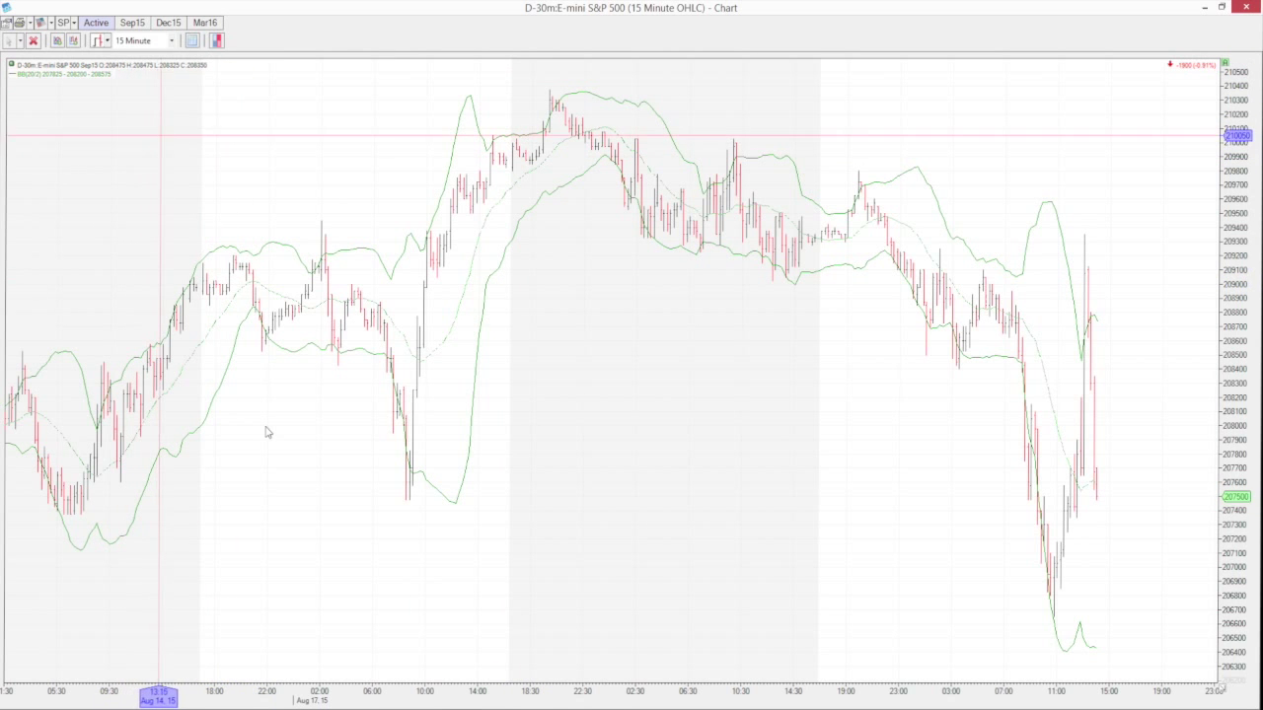
# - Pan through the 15-minute bars into earlier history and back, then drag the price scale down
pyautogui.moveTo(665, 679); pyautogui.dragTo(413, 679)
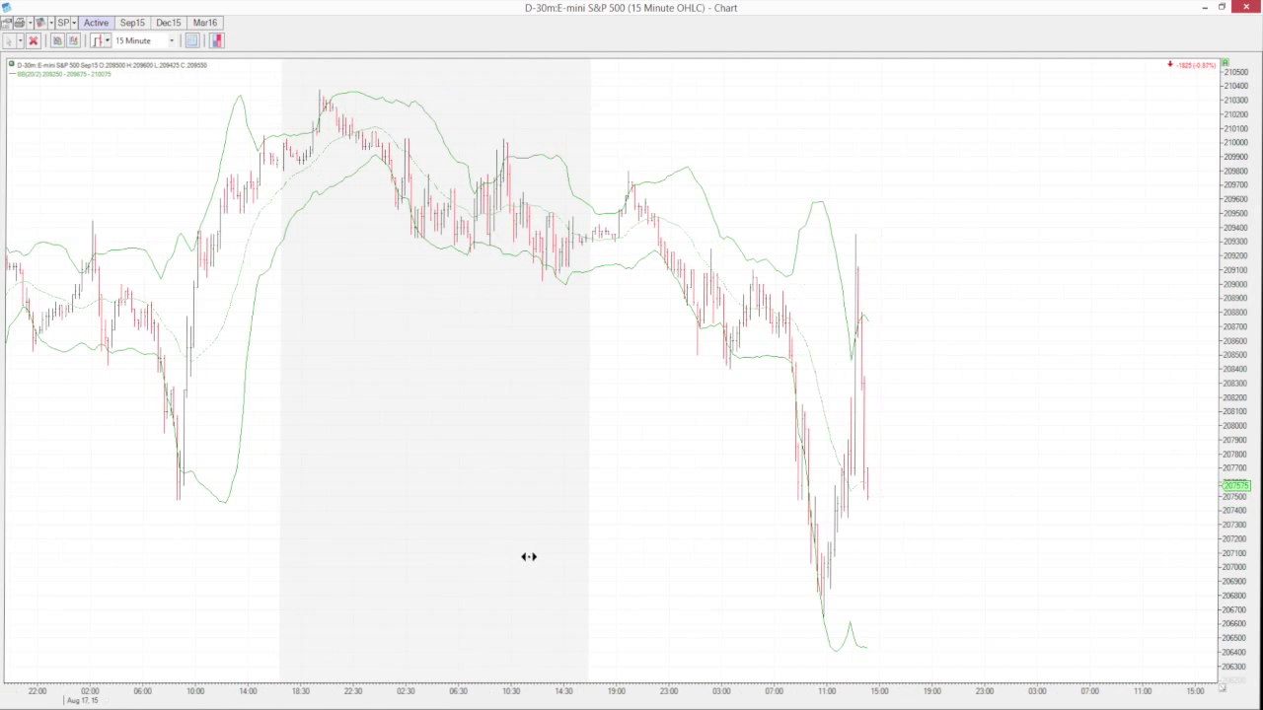
pyautogui.moveTo(403, 549); pyautogui.dragTo(262, 544)
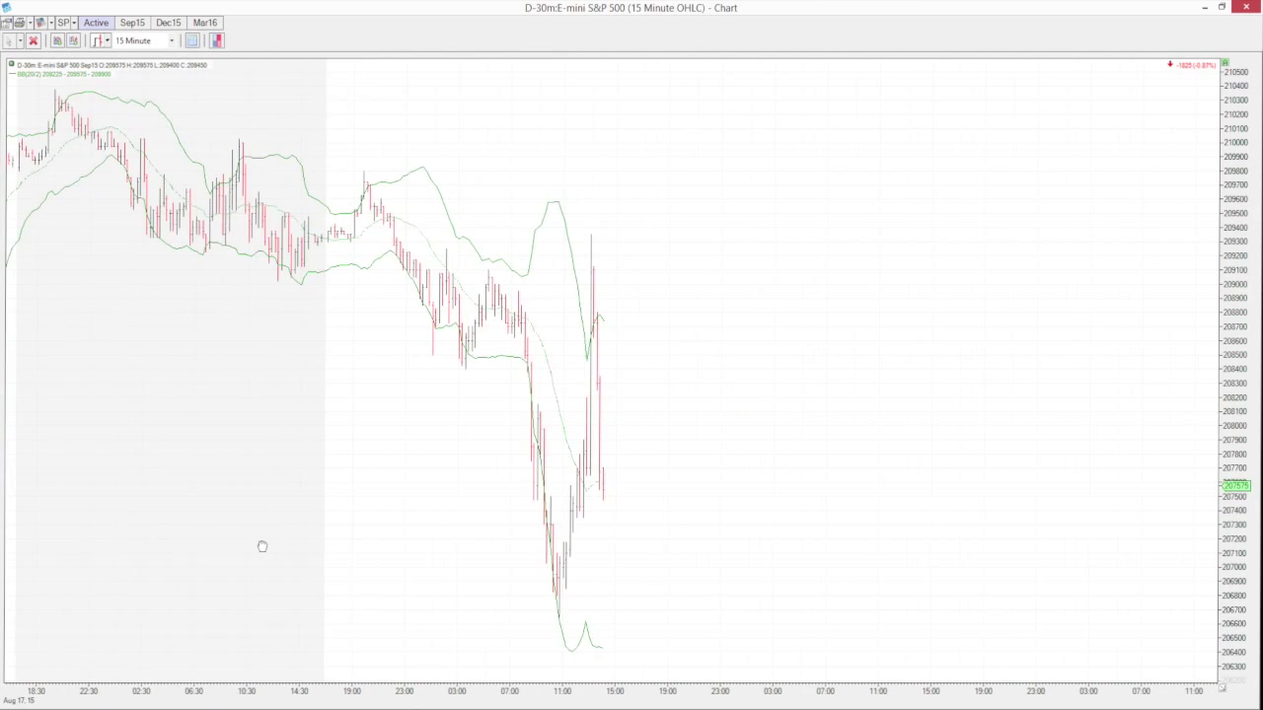
pyautogui.moveTo(659, 548); pyautogui.dragTo(1066, 522)
pyautogui.moveTo(288, 378); pyautogui.dragTo(474, 365)
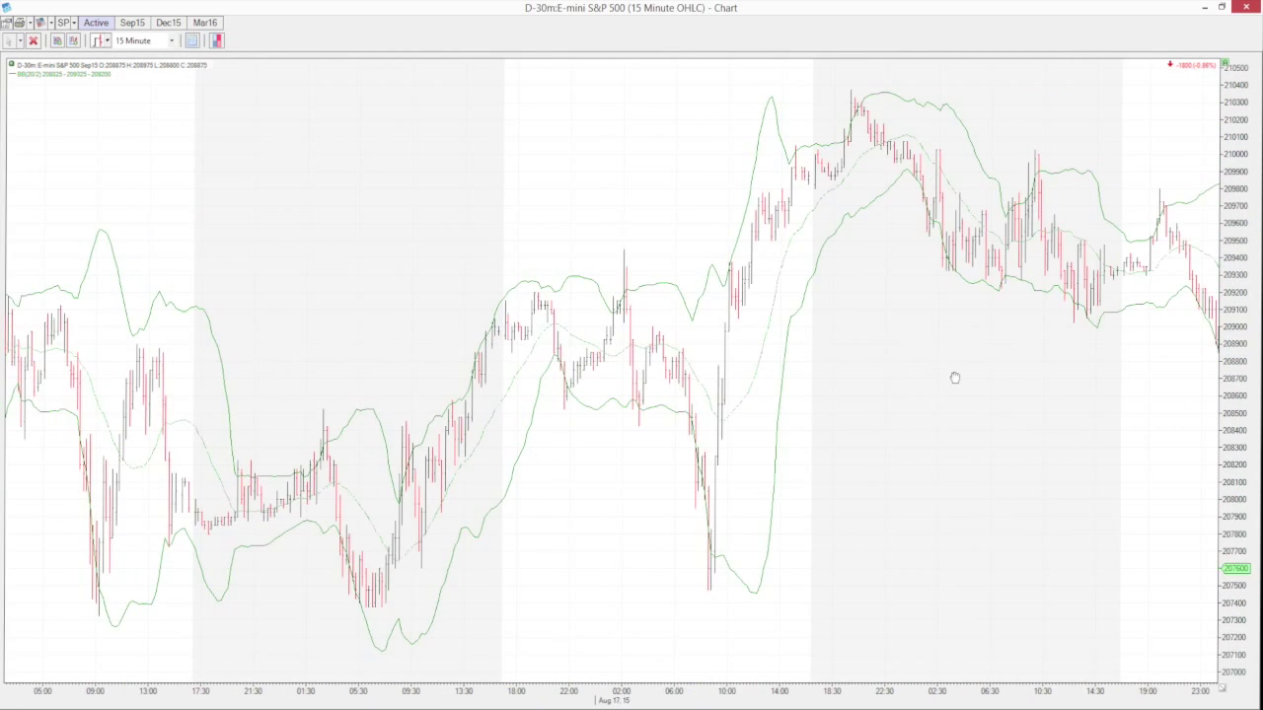
pyautogui.moveTo(955, 378); pyautogui.dragTo(659, 361)
pyautogui.moveTo(1071, 395); pyautogui.dragTo(953, 386)
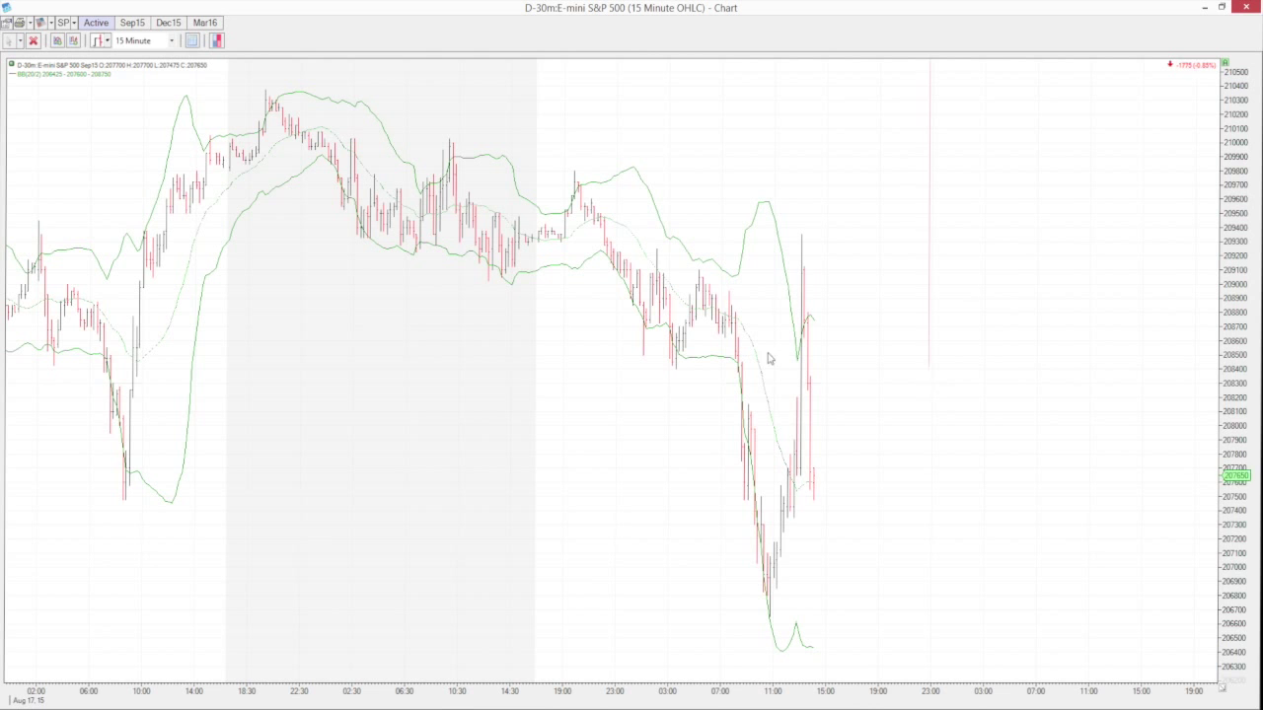
pyautogui.moveTo(860, 375); pyautogui.dragTo(1074, 385)
pyautogui.moveTo(1250, 135); pyautogui.dragTo(1235, 274)
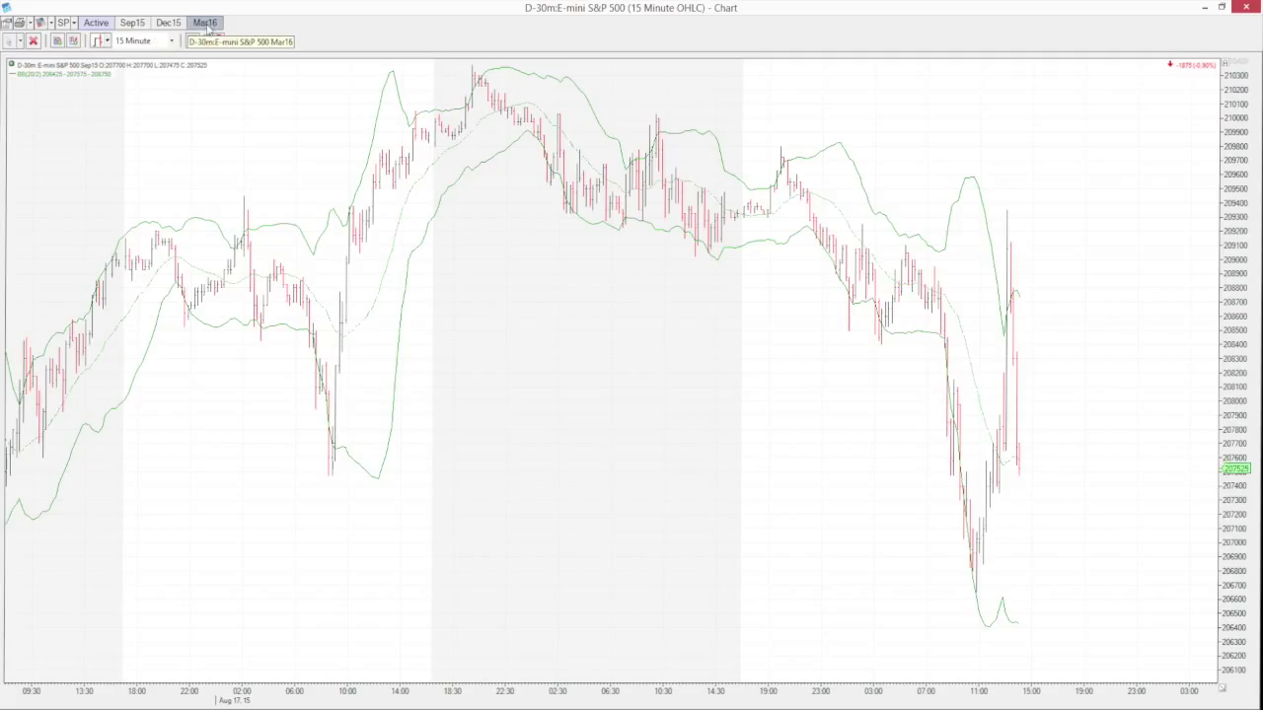
pyautogui.click(163, 25)
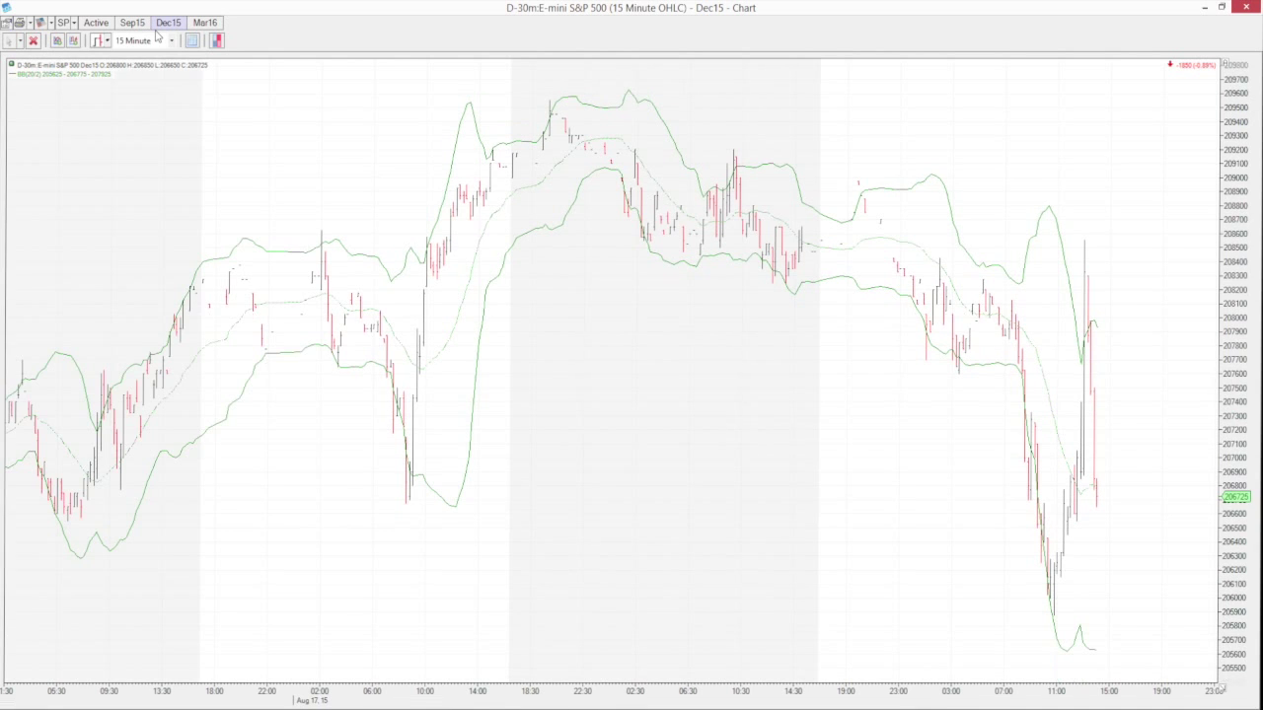
pyautogui.click(199, 27)
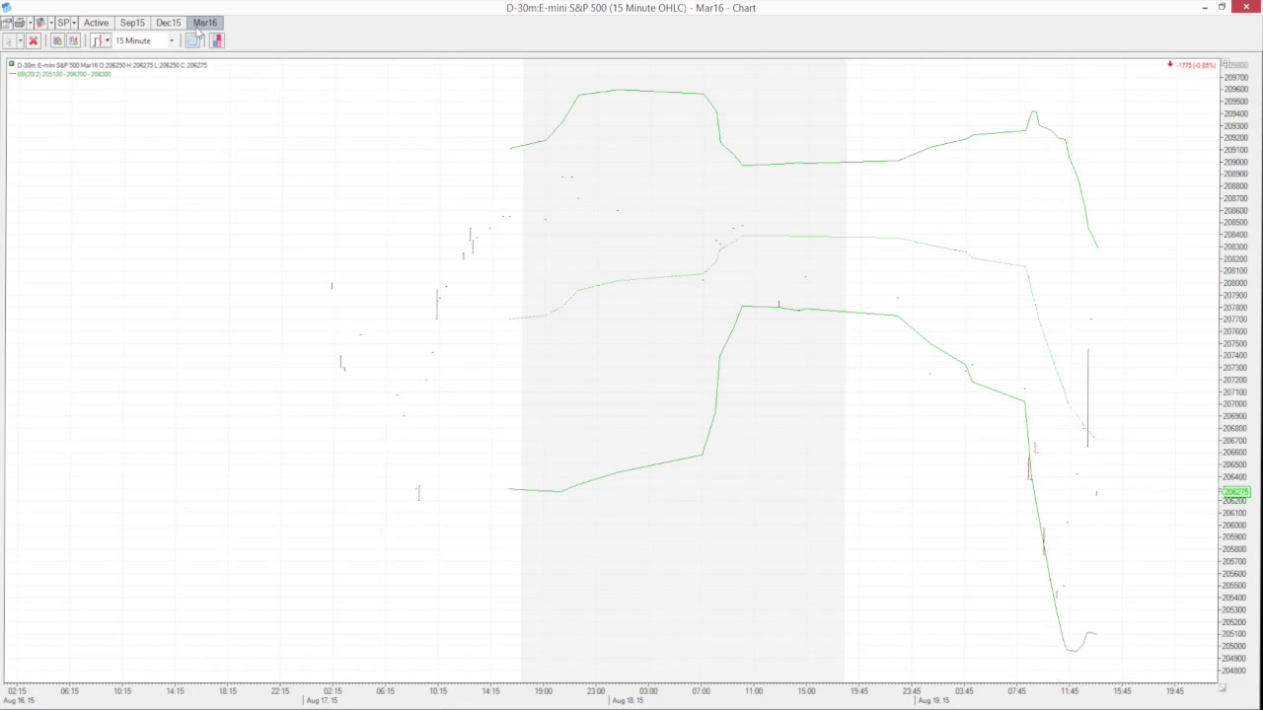
pyautogui.click(96, 22)
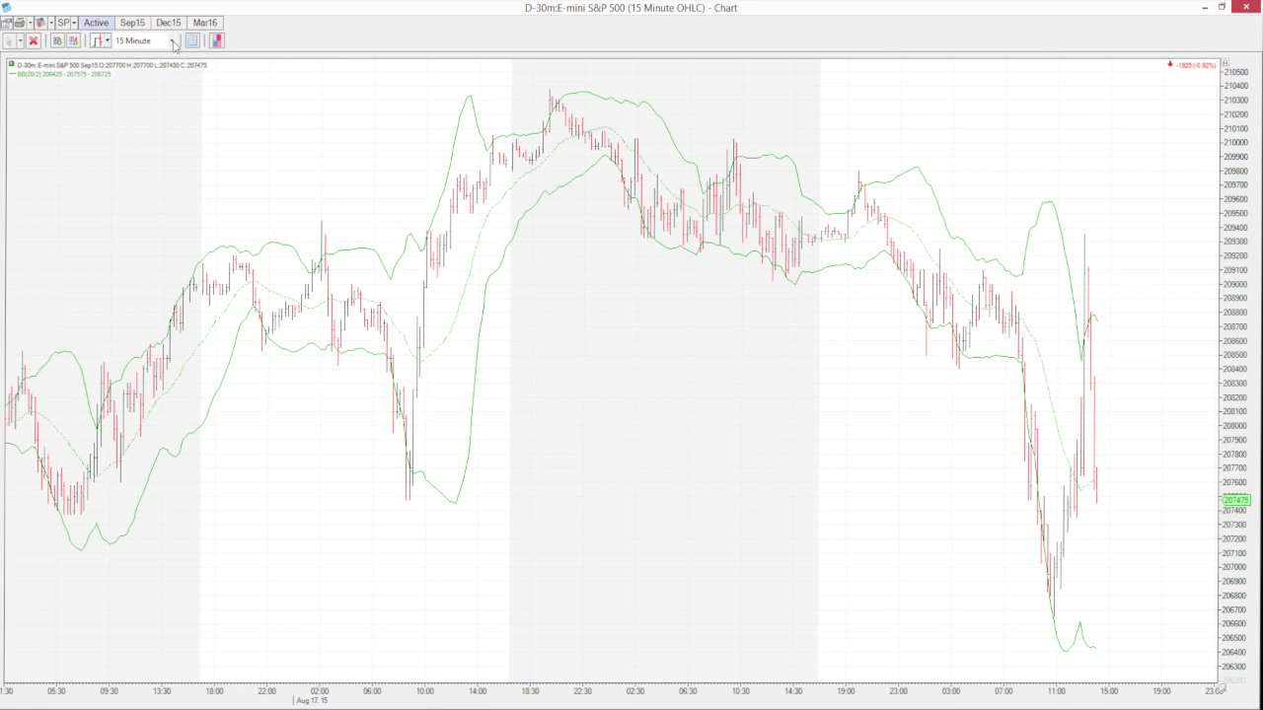
# - Switch the chart to 1 Day bars, then open the Custom interval settings
pyautogui.click(172, 41)
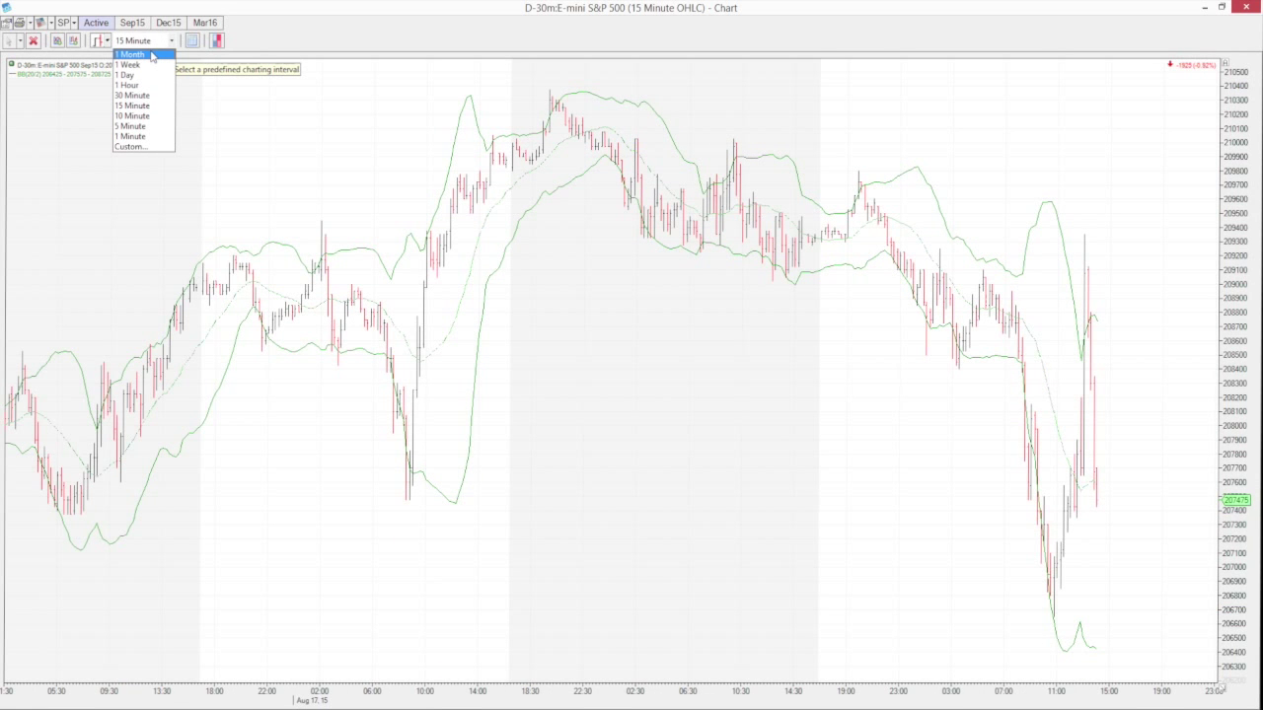
pyautogui.click(146, 75)
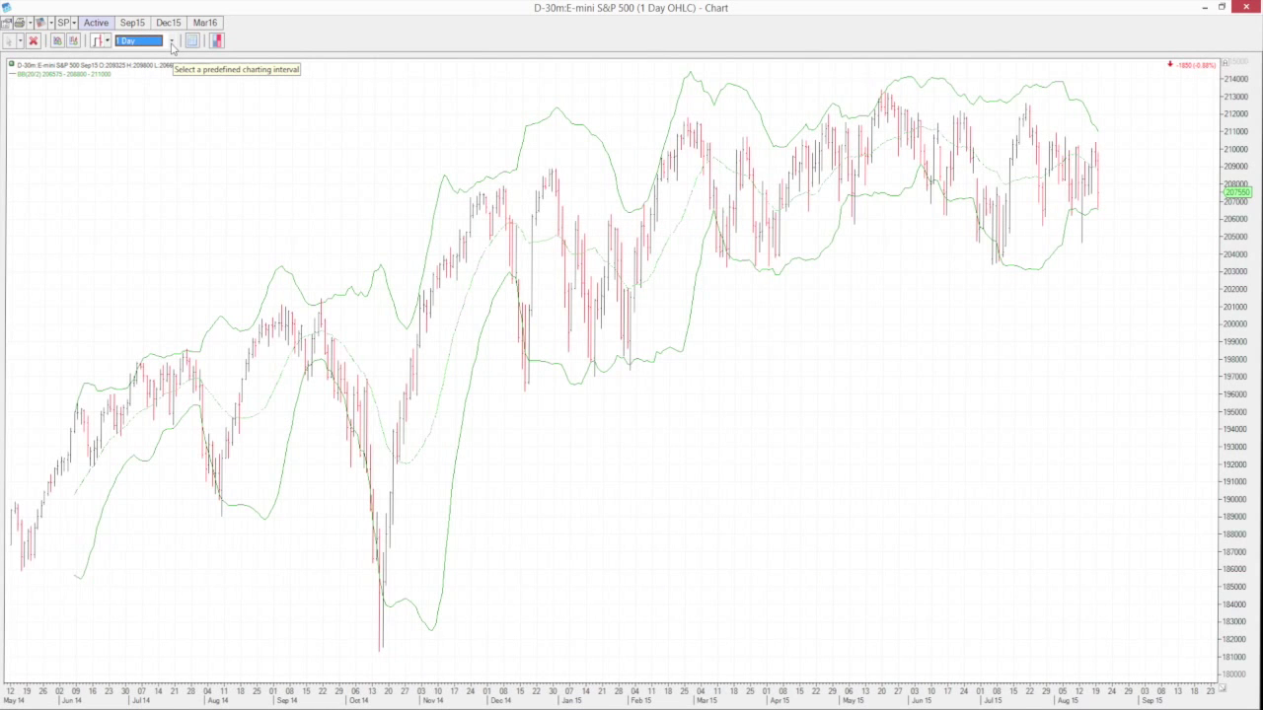
pyautogui.click(171, 41)
pyautogui.click(172, 41)
pyautogui.click(171, 42)
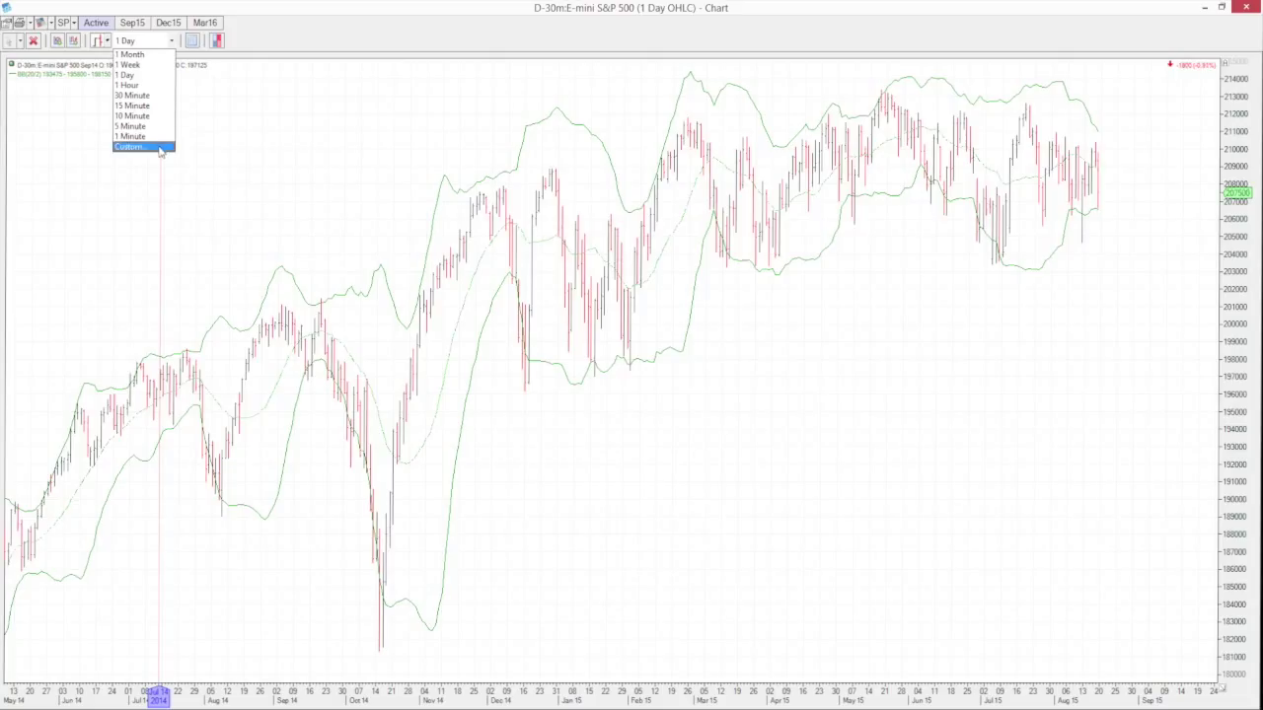
pyautogui.click(158, 148)
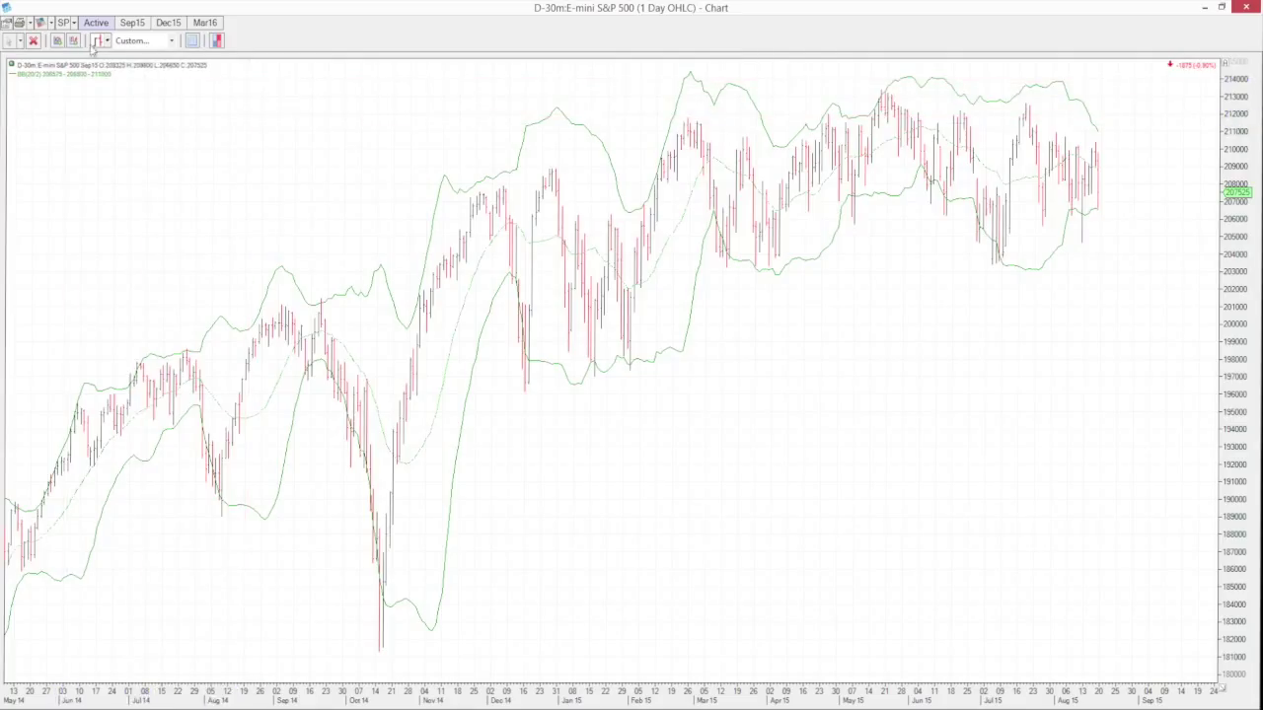
pyautogui.click(107, 42)
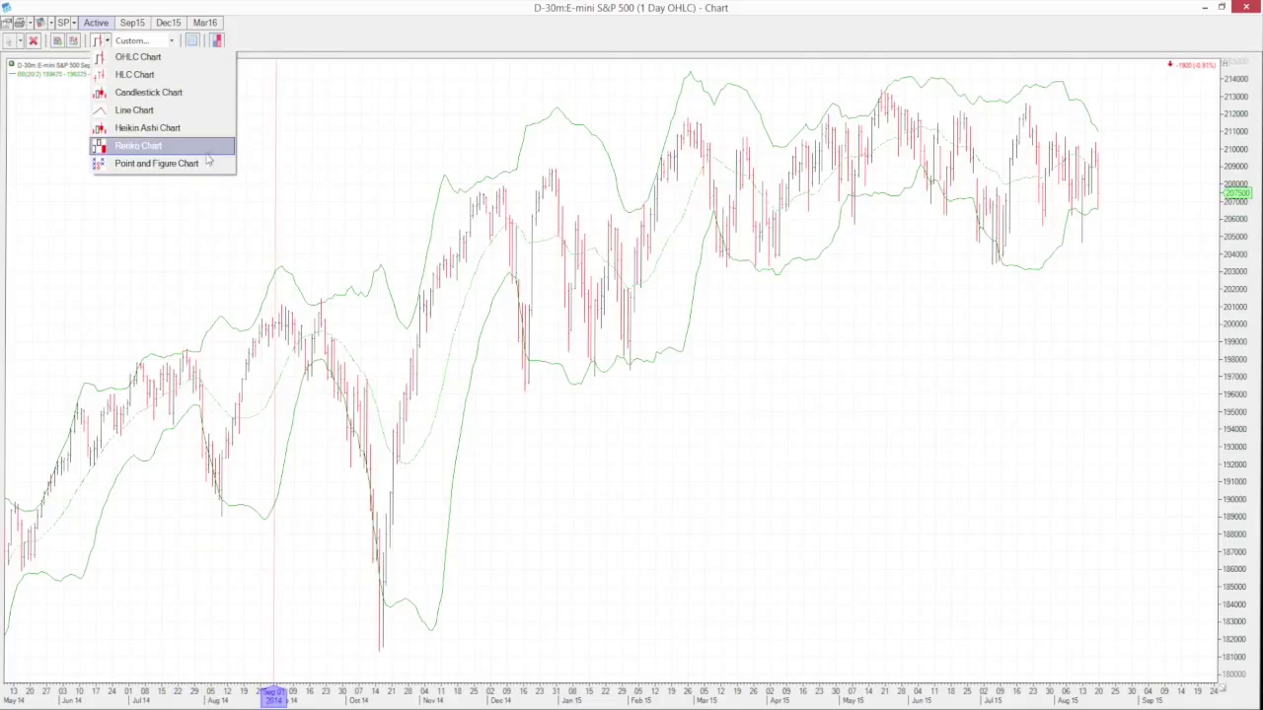
pyautogui.click(137, 86)
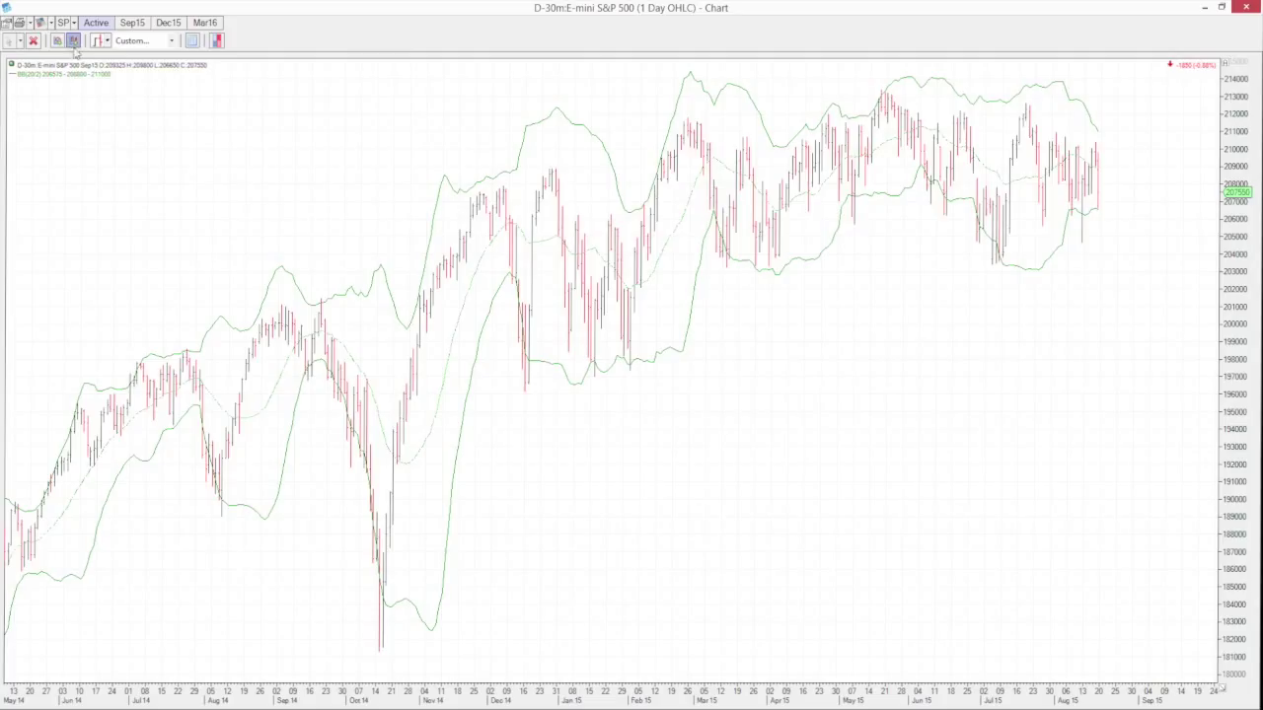
# - Add the Aroon Oscillator study from the Oscillator section as a new pane
pyautogui.click(74, 41)
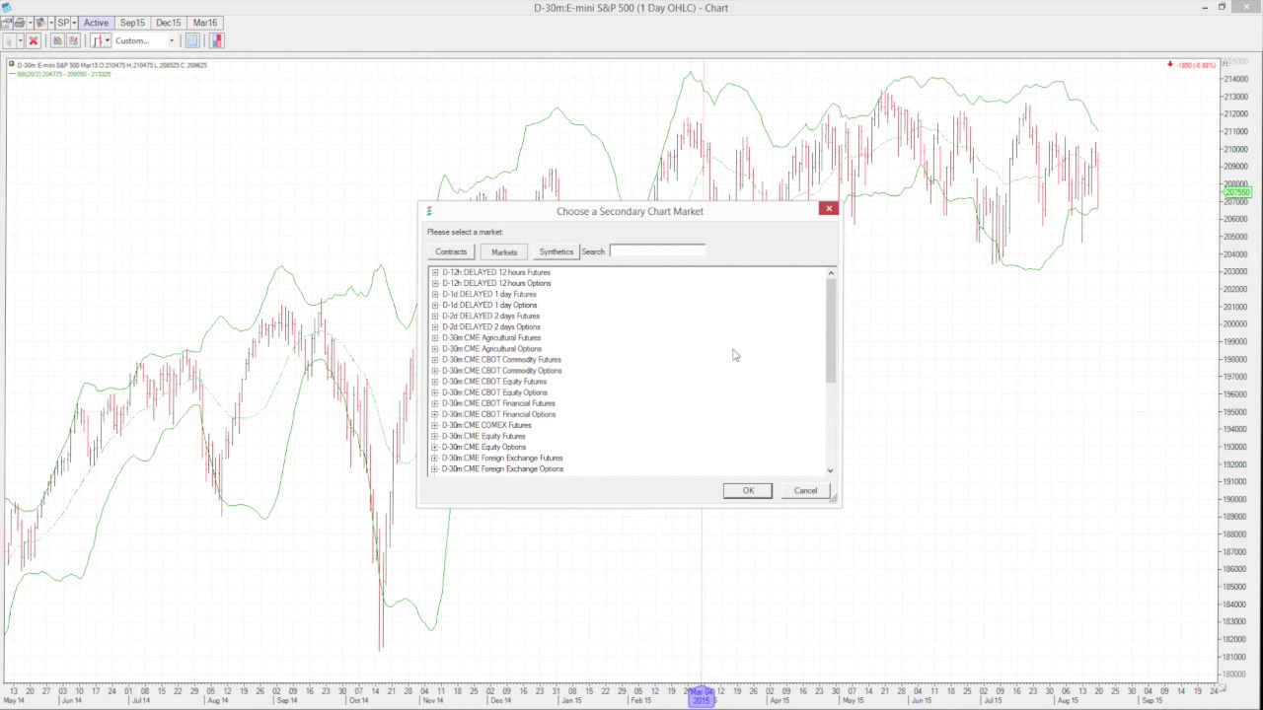
pyautogui.click(828, 210)
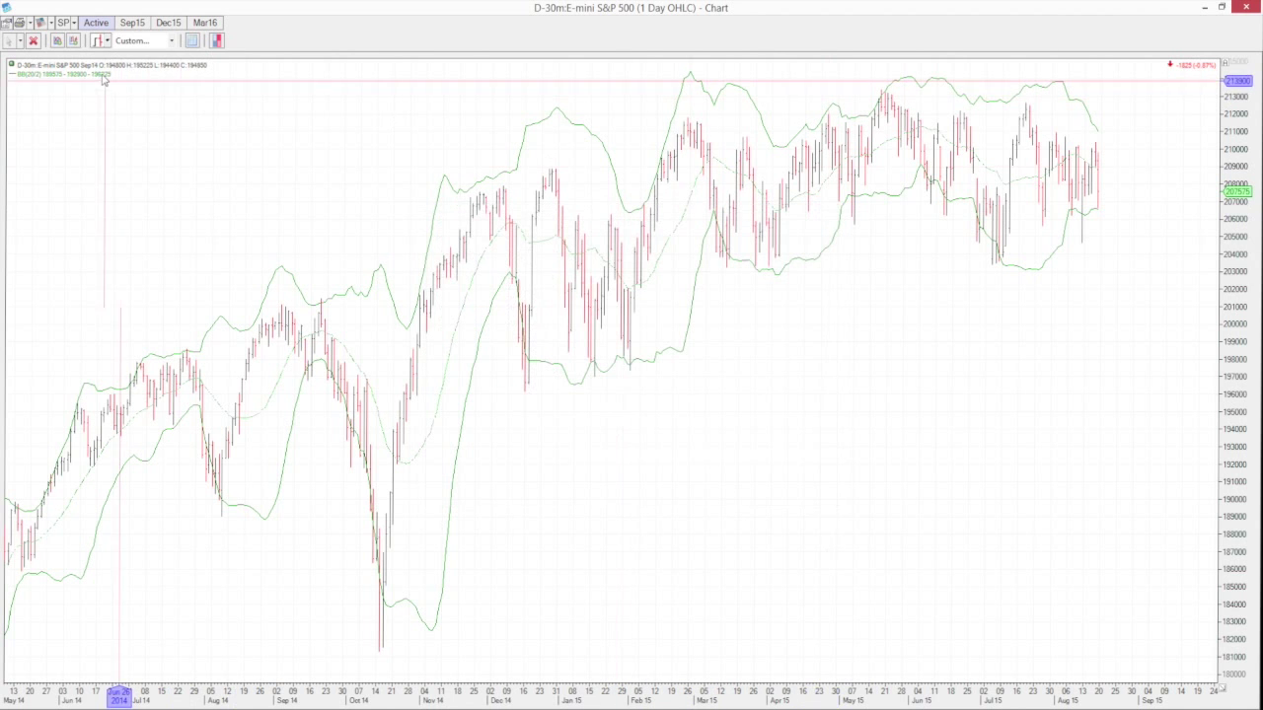
pyautogui.click(58, 41)
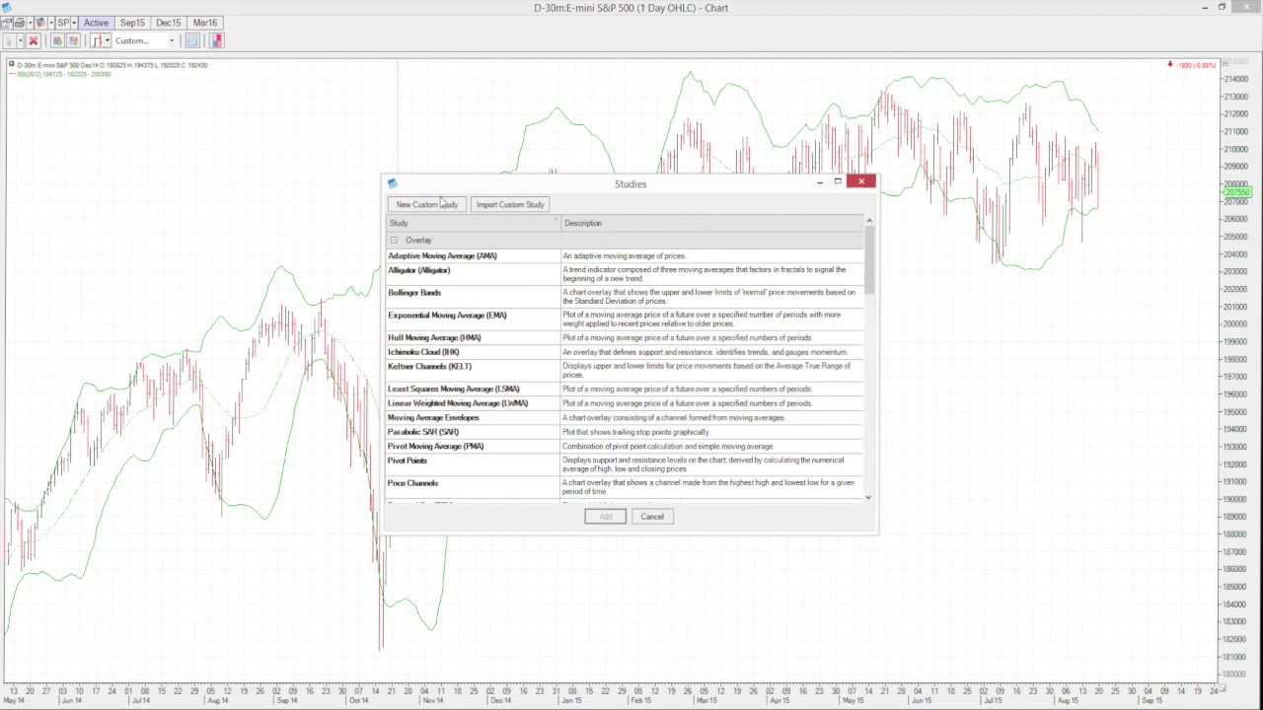
pyautogui.moveTo(869, 255); pyautogui.dragTo(867, 391)
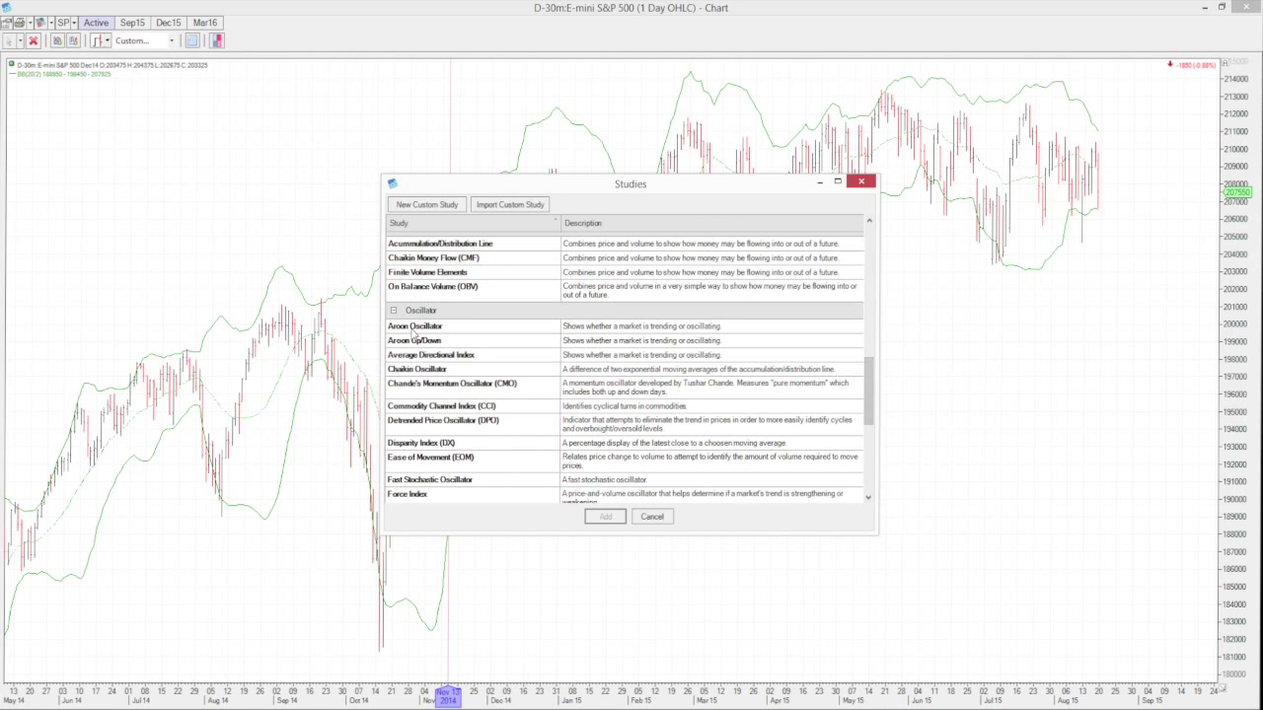
pyautogui.click(415, 325)
pyautogui.click(604, 517)
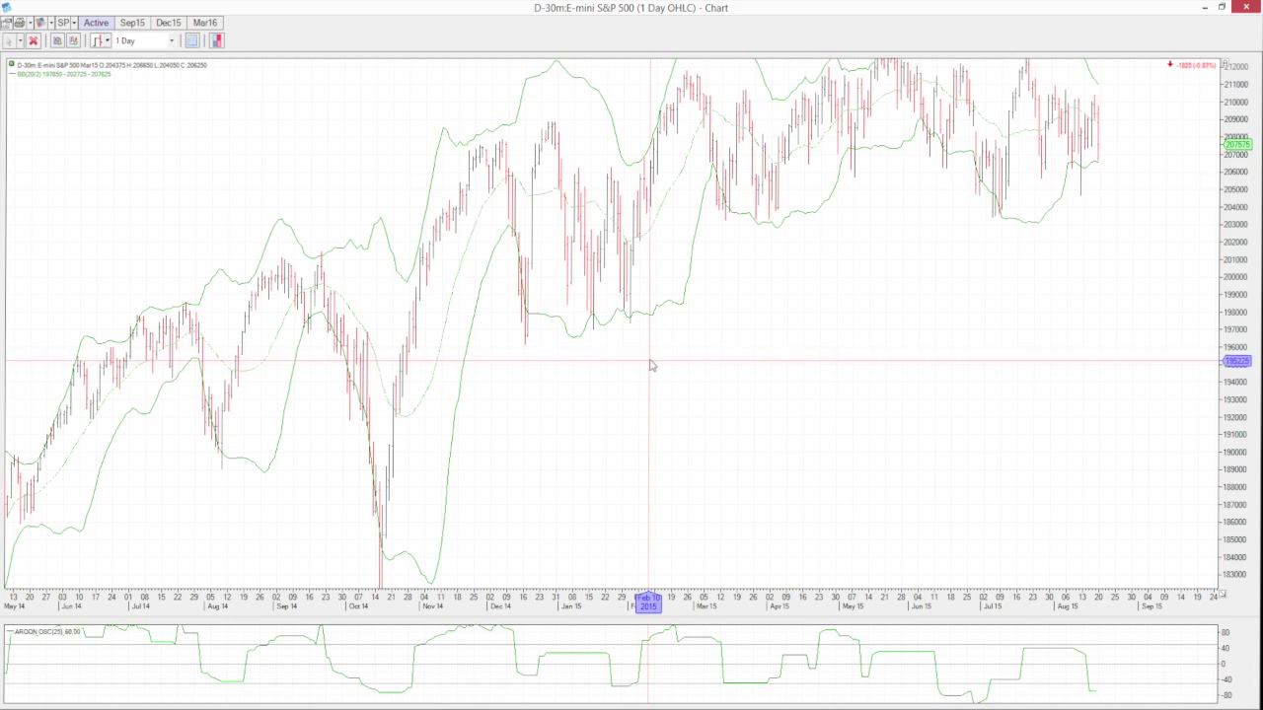
pyautogui.moveTo(1225, 243); pyautogui.dragTo(1229, 285)
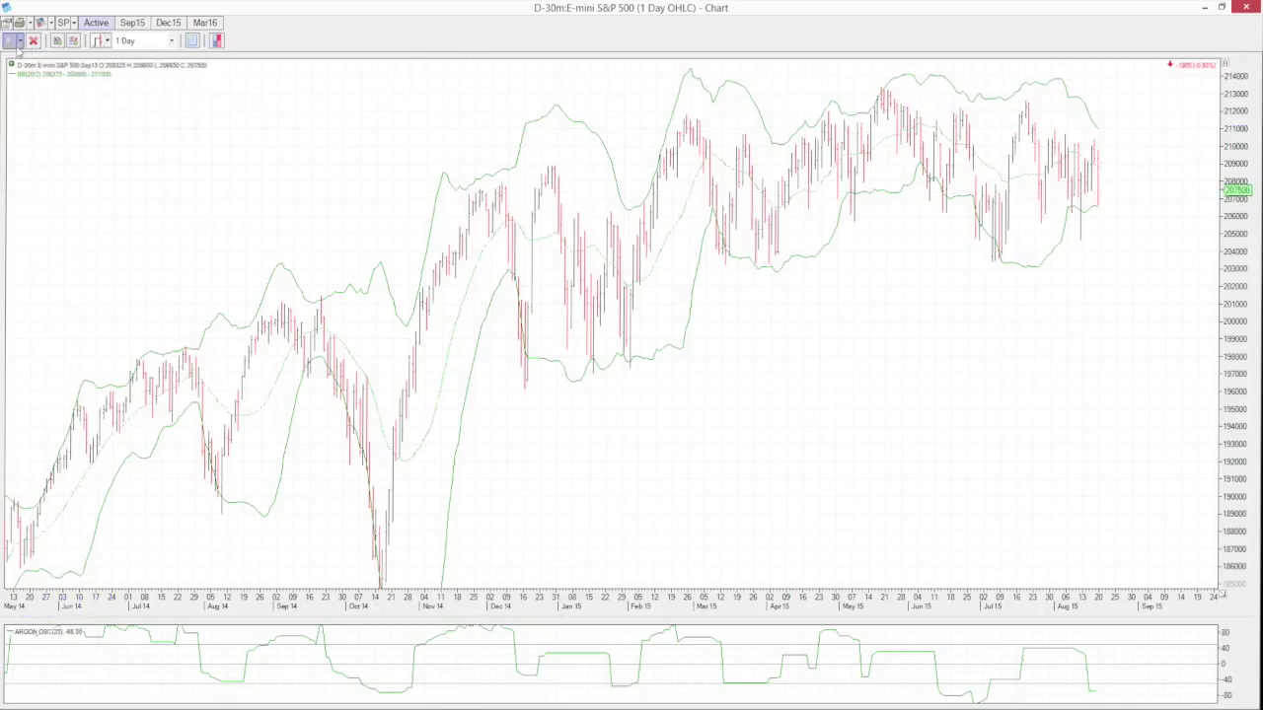
pyautogui.click(19, 41)
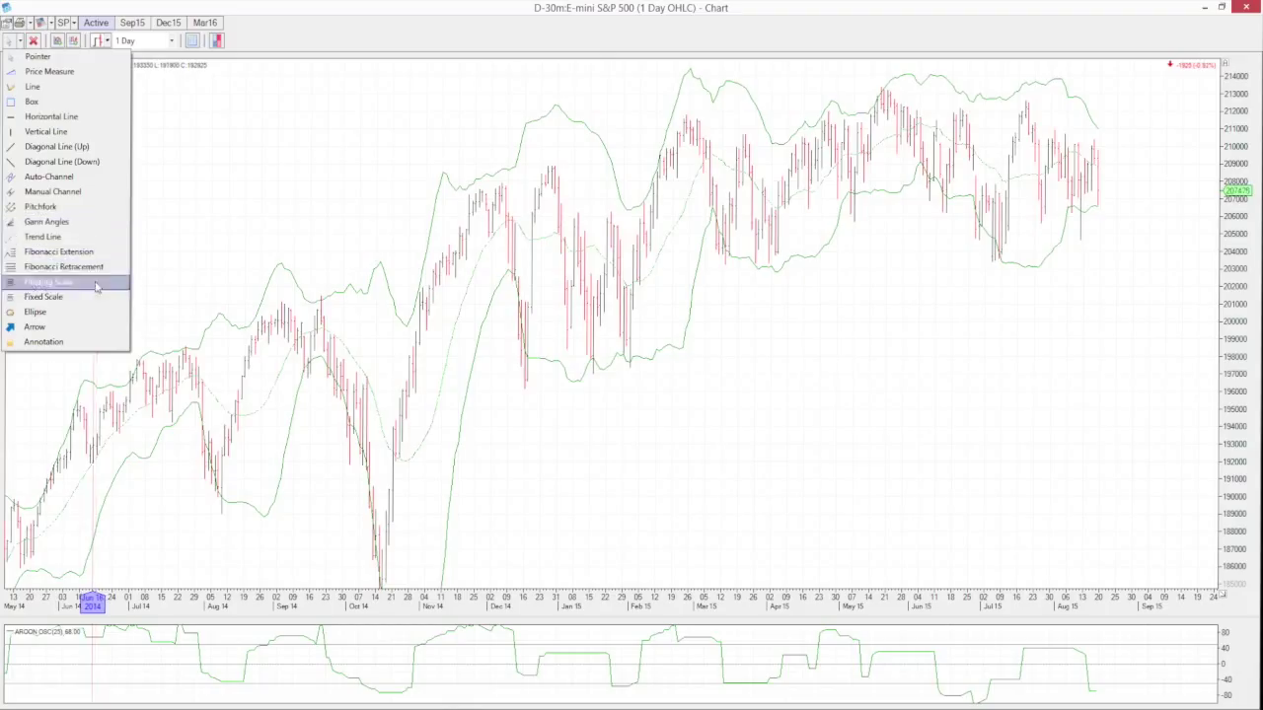
pyautogui.click(92, 312)
pyautogui.moveTo(282, 219); pyautogui.dragTo(524, 372)
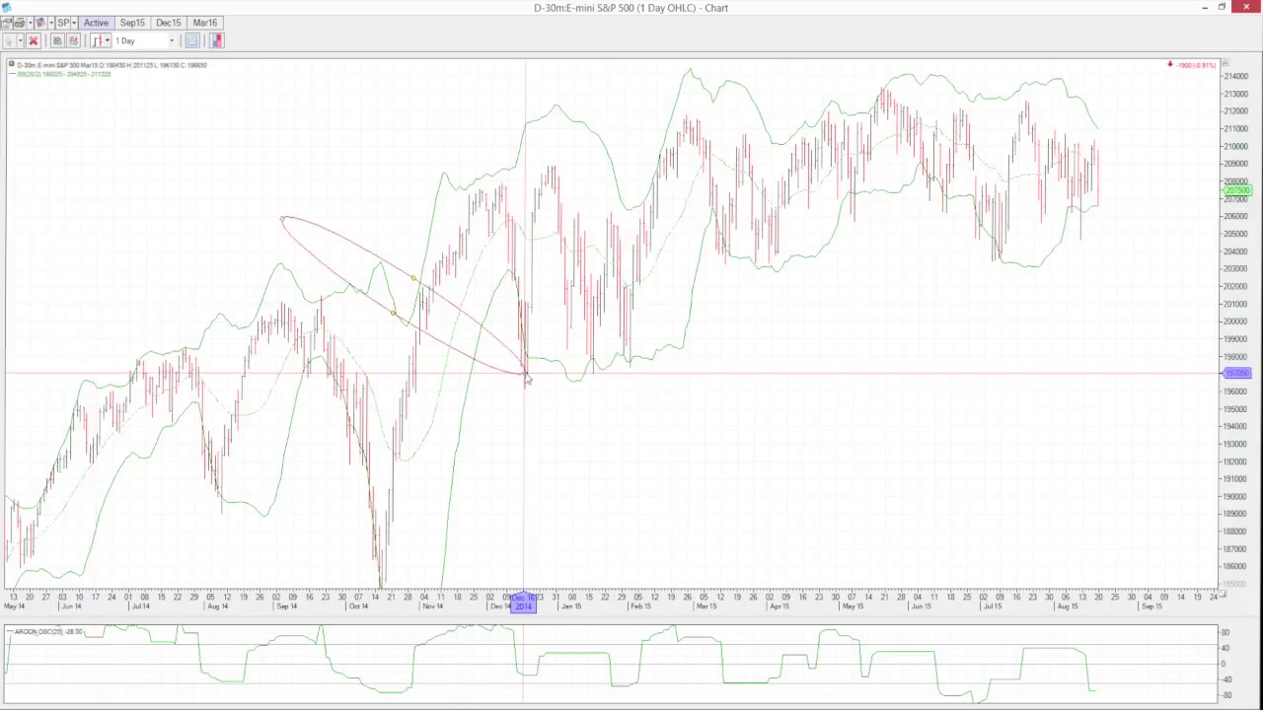
pyautogui.click(32, 40)
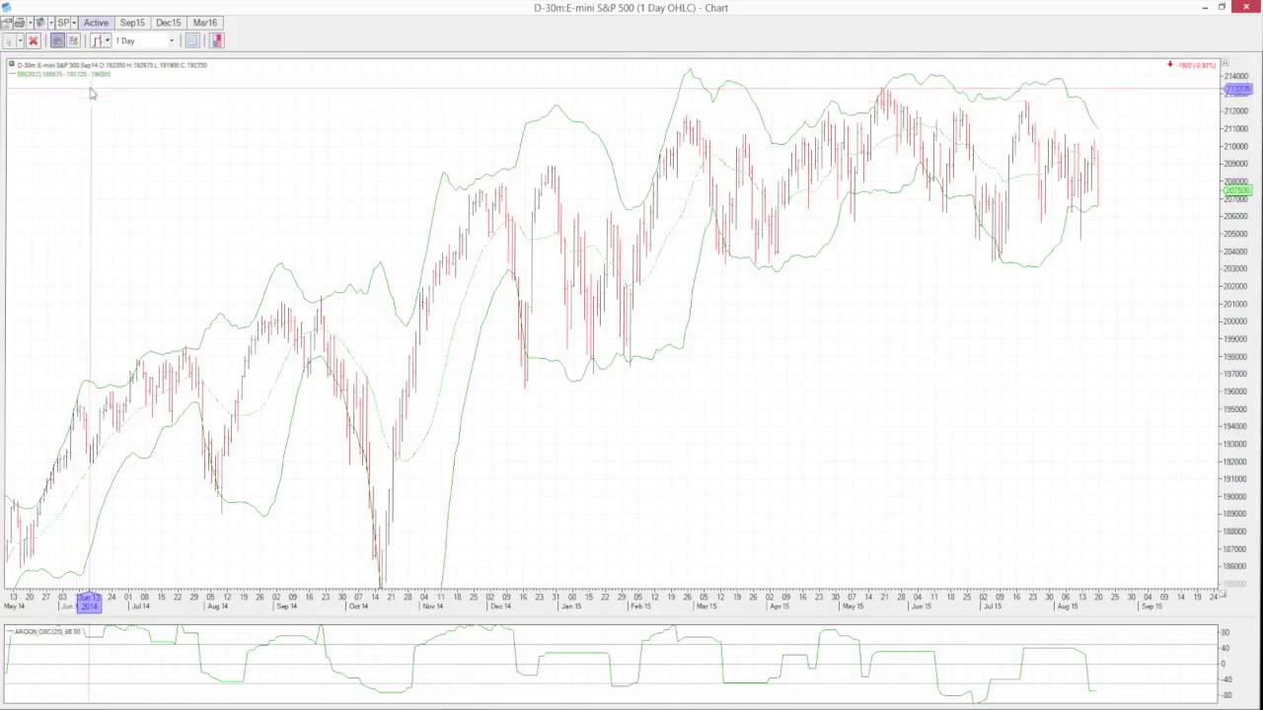
pyautogui.click(50, 23)
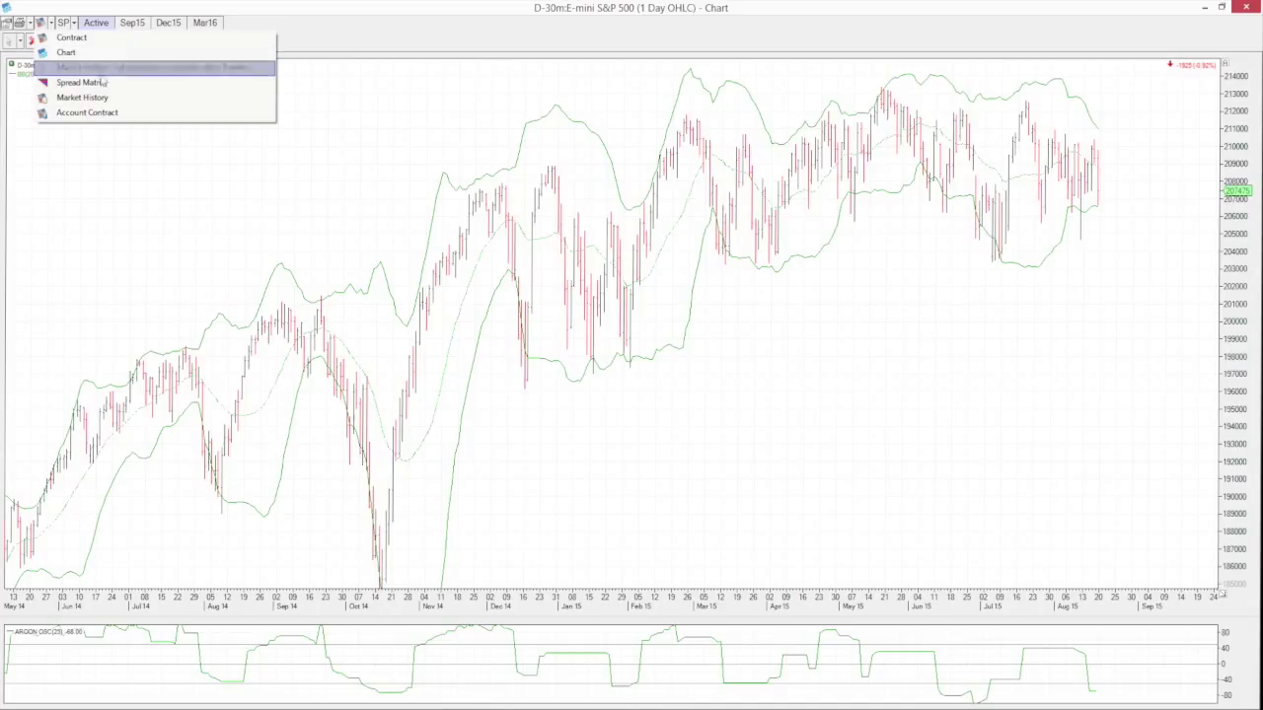
pyautogui.click(105, 38)
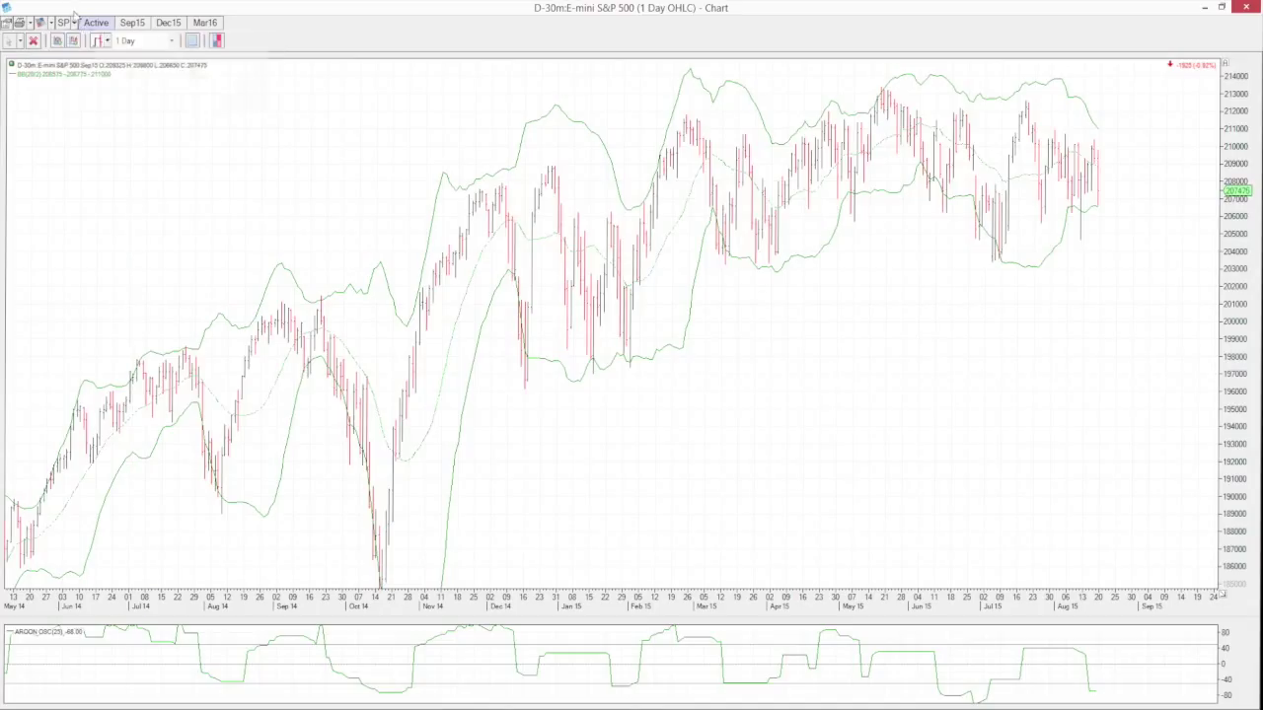
pyautogui.click(73, 22)
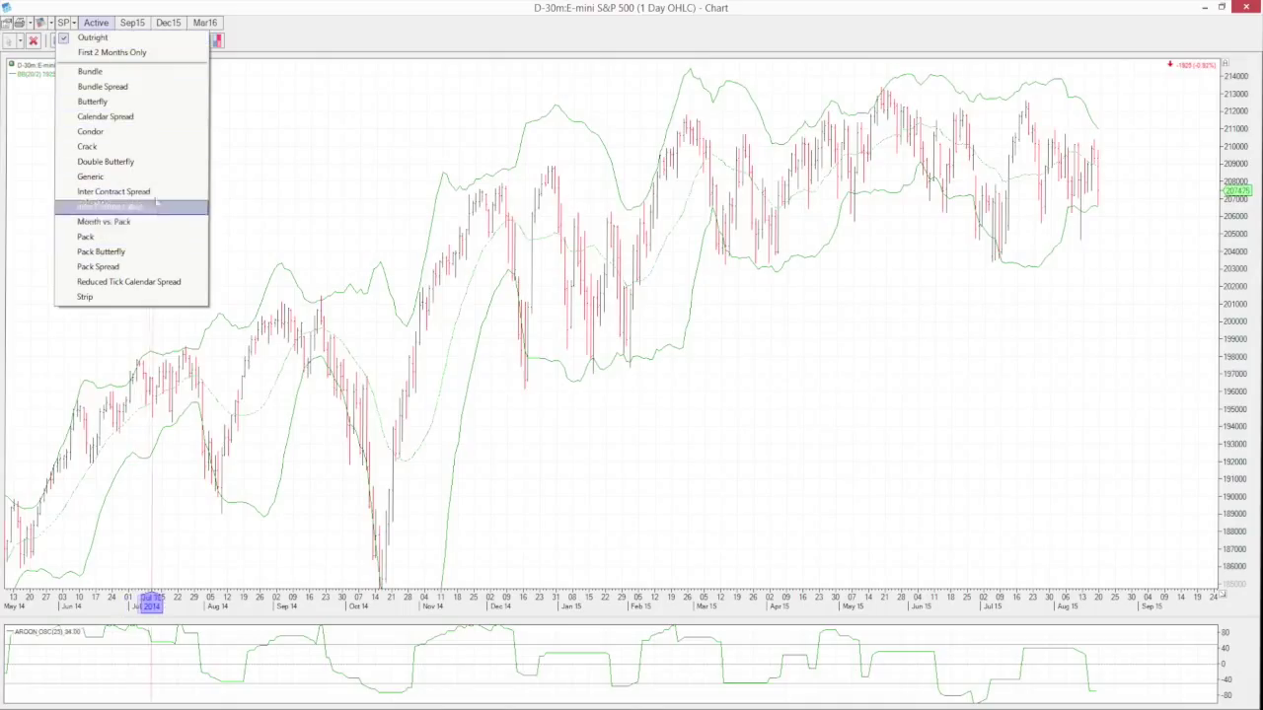
pyautogui.click(94, 22)
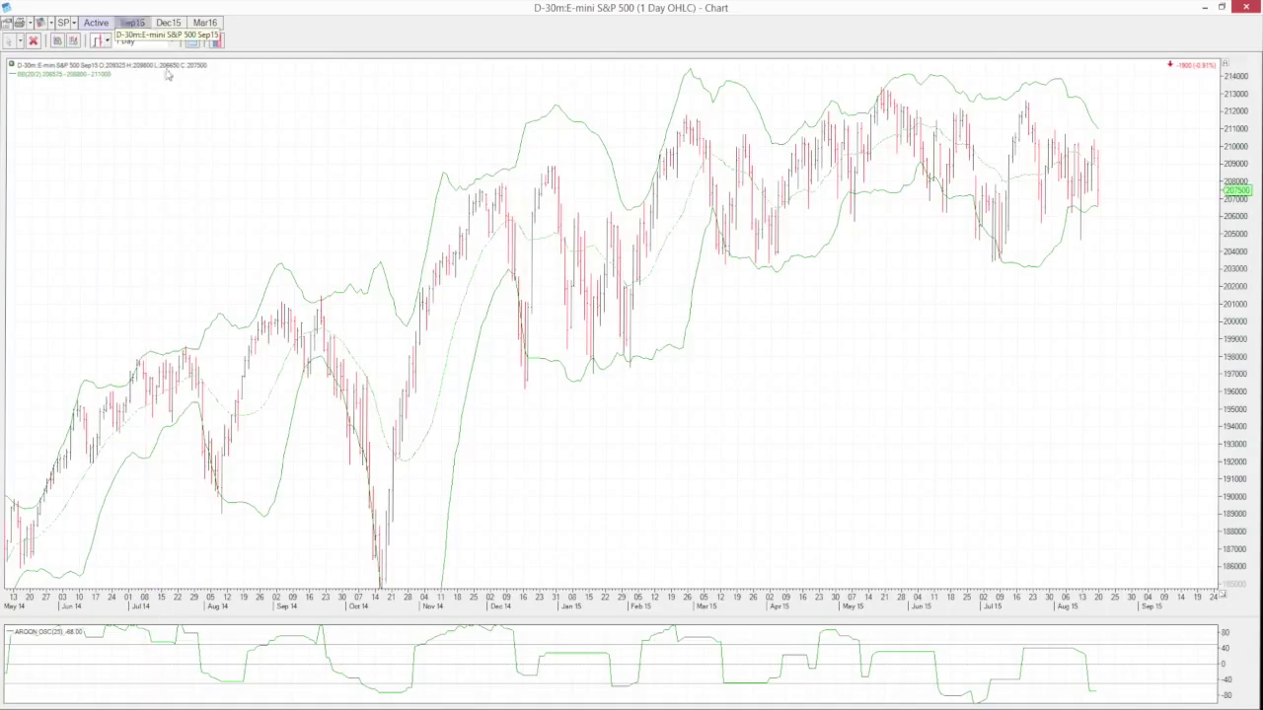
# - Remove the BB(20/2) study and open the price chart's Properties
pyautogui.rightClick(314, 159)
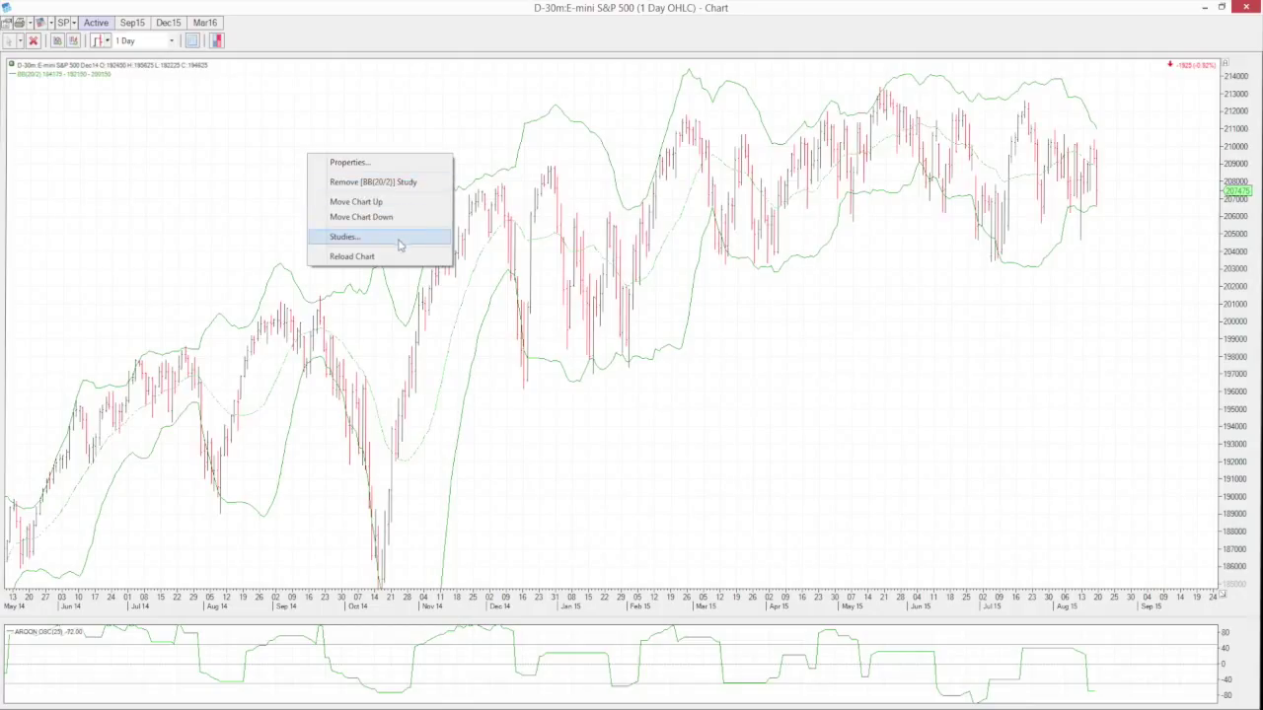
pyautogui.click(369, 185)
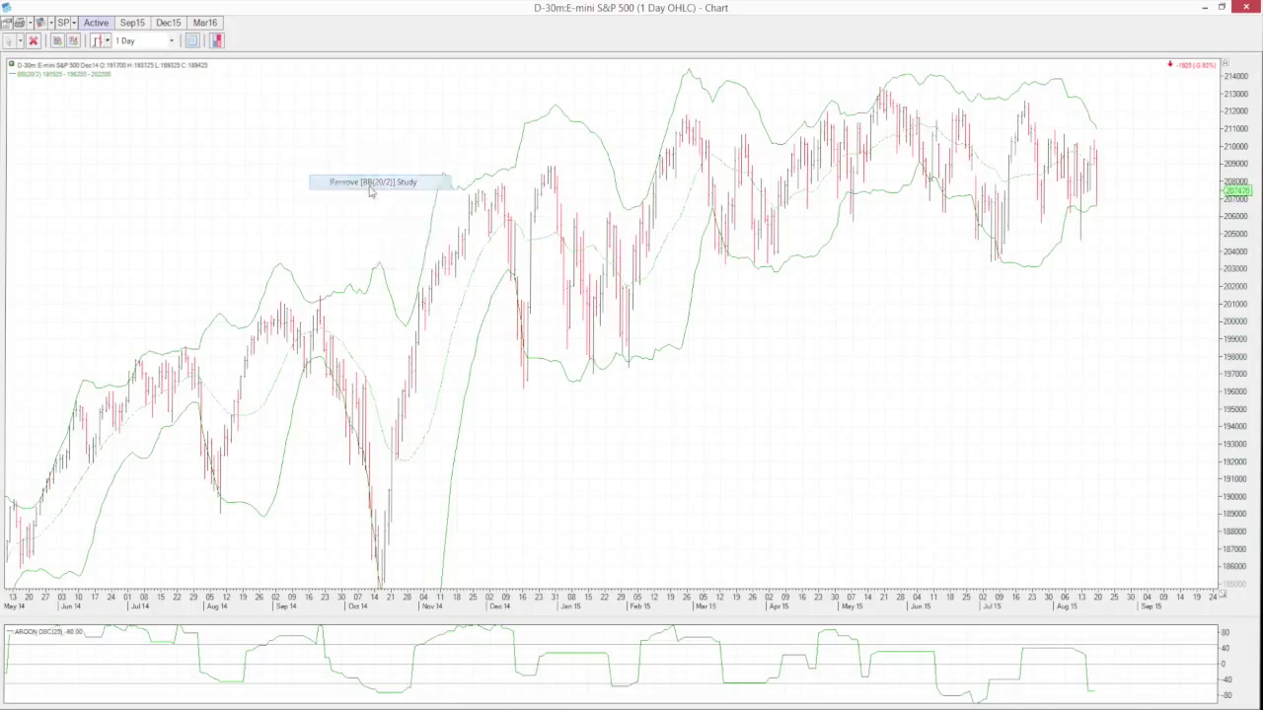
pyautogui.rightClick(319, 185)
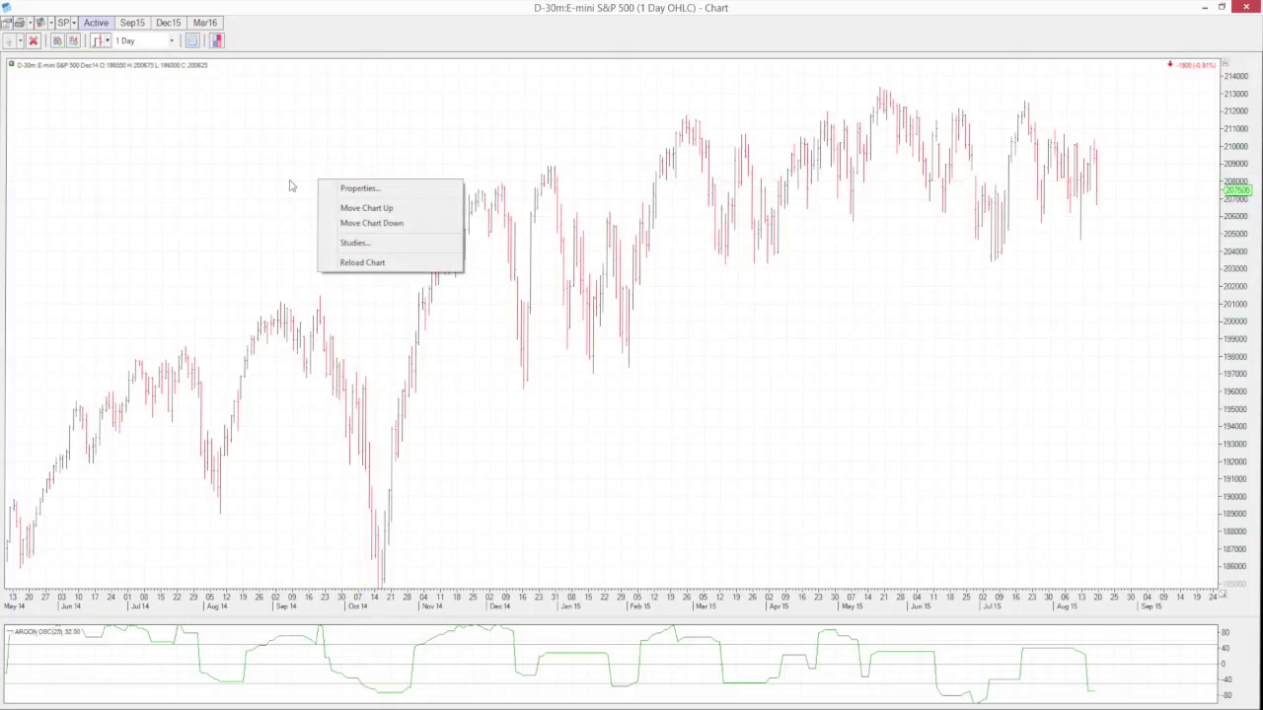
pyautogui.click(358, 188)
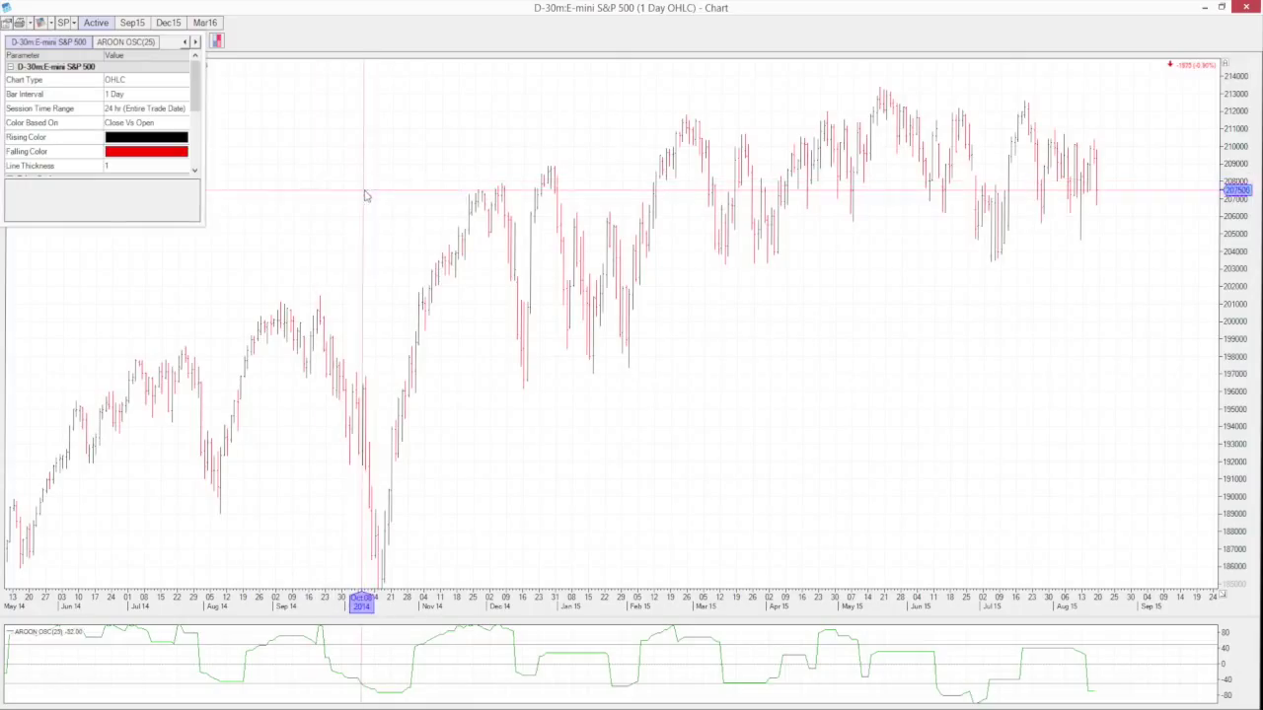